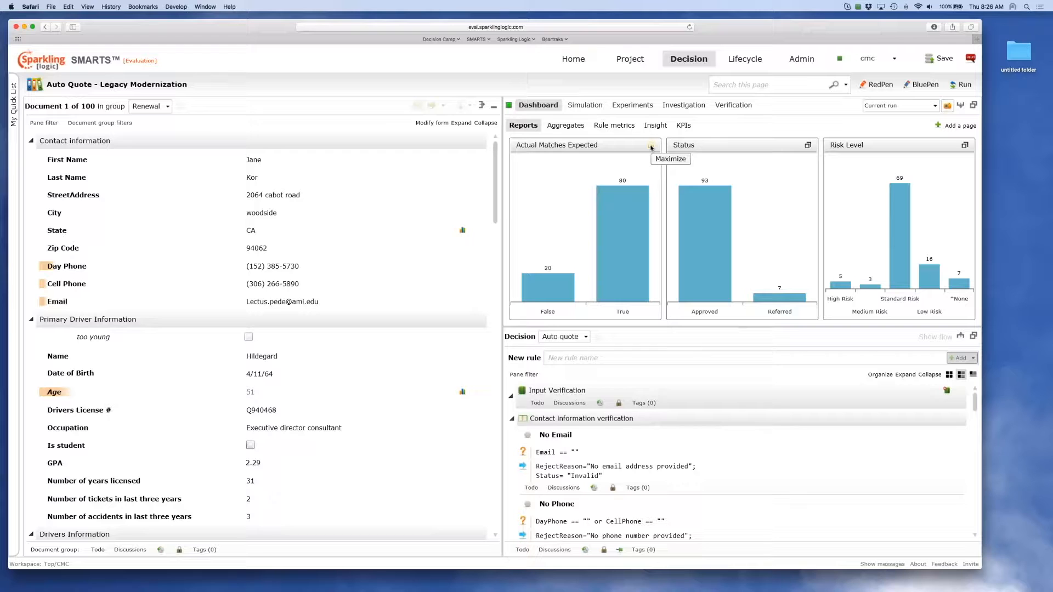
Maximize the Actual Matches Expected report, collapse all document sections and expand only Expected Decision Outcome.
{"action": "left_click", "coordinate": [651, 146]}
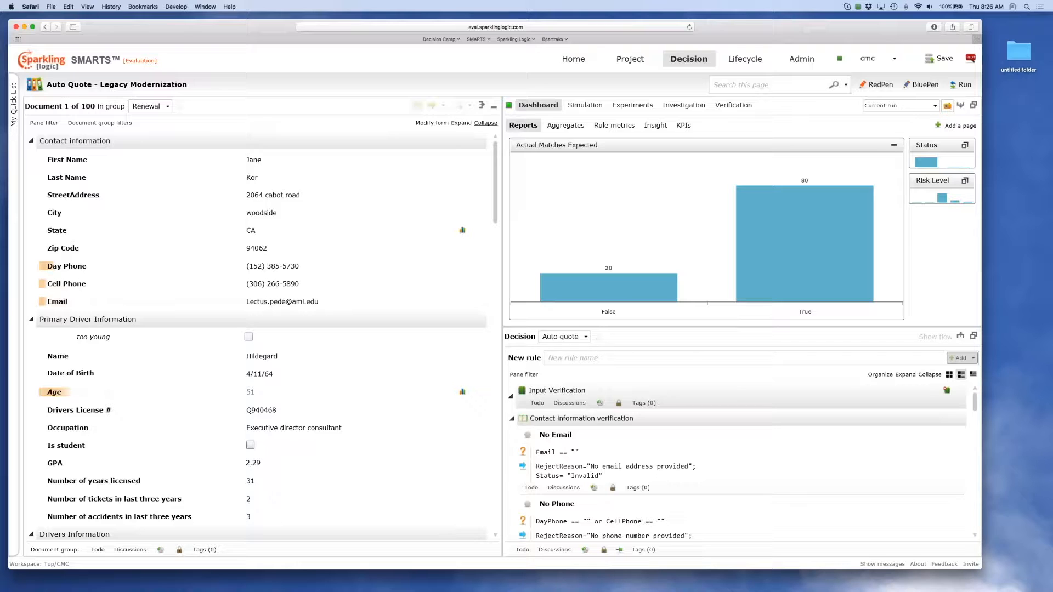
{"action": "left_click", "coordinate": [481, 124]}
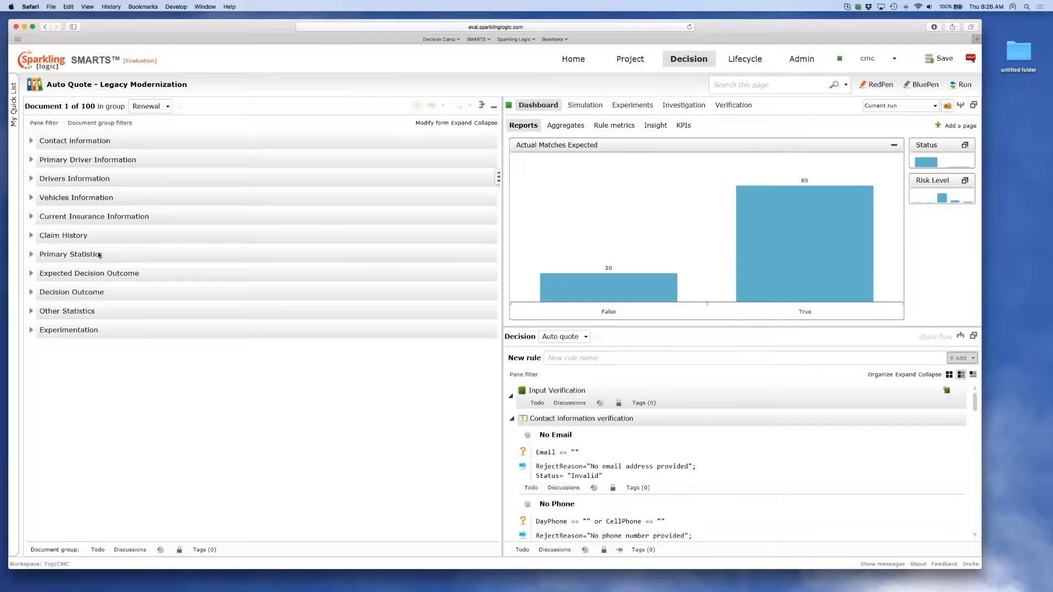
{"action": "left_click", "coordinate": [32, 274]}
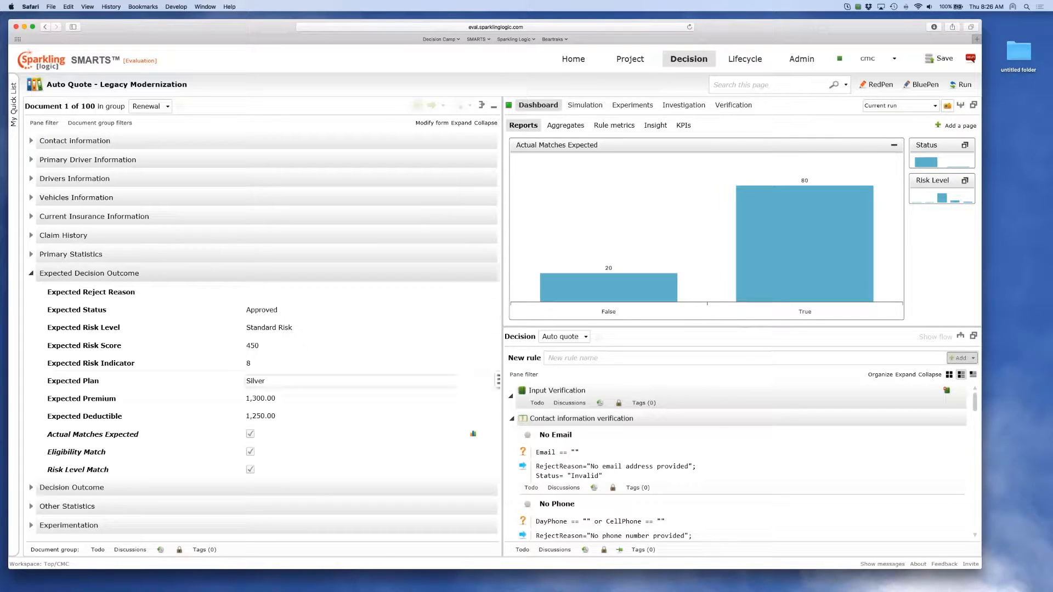
{"action": "left_click", "coordinate": [279, 398]}
{"action": "left_click", "coordinate": [275, 450]}
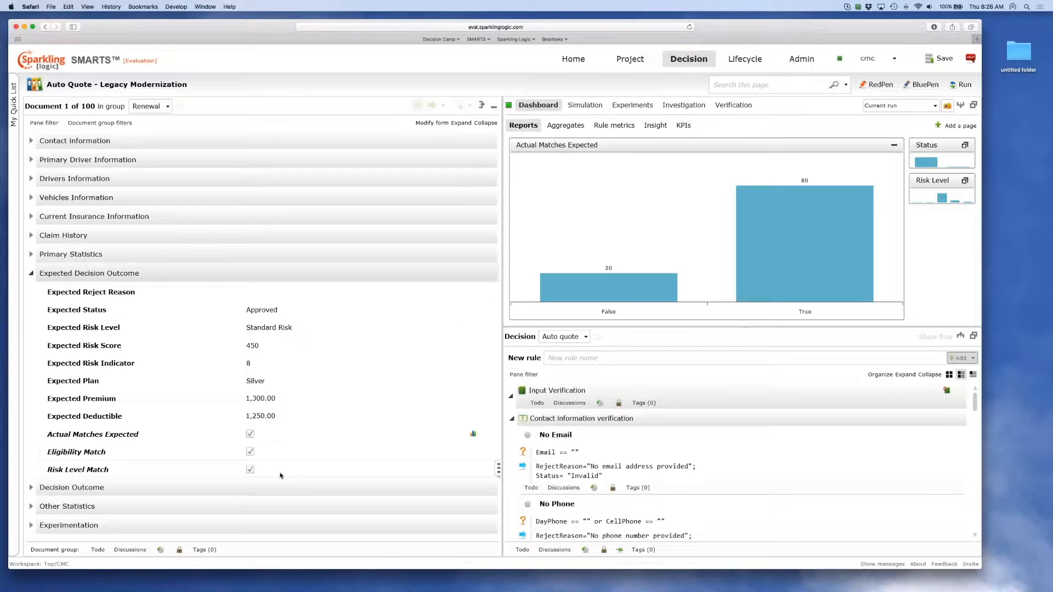
Expand the Decision Outcome section and compare its values with the expected decision outcome.
{"action": "mouse_move", "coordinate": [286, 495]}
{"action": "left_click", "coordinate": [31, 488]}
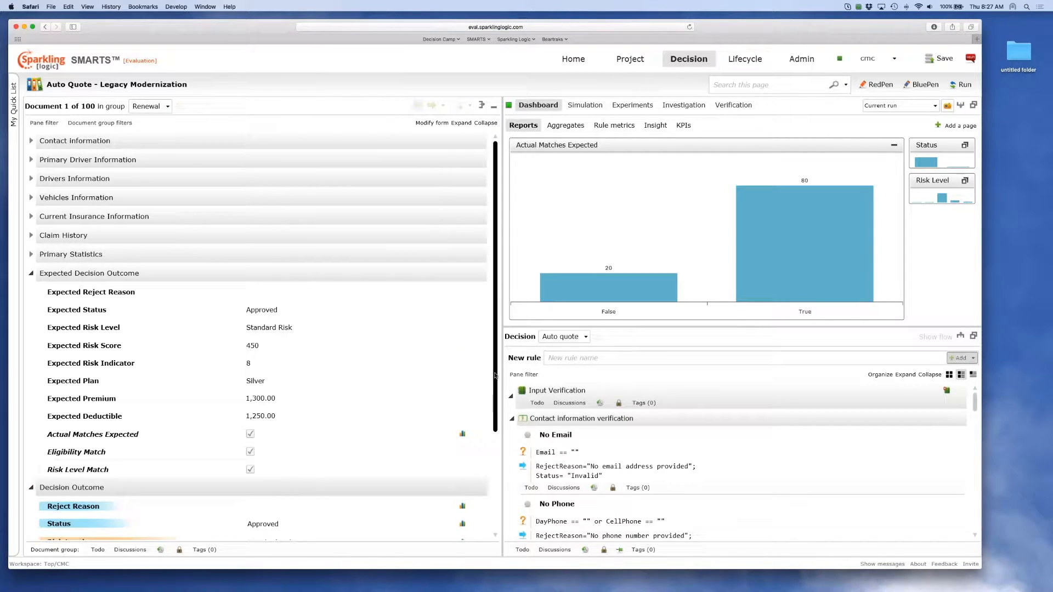
{"action": "scroll", "coordinate": [495, 402], "scroll_direction": "down", "scroll_amount": 5}
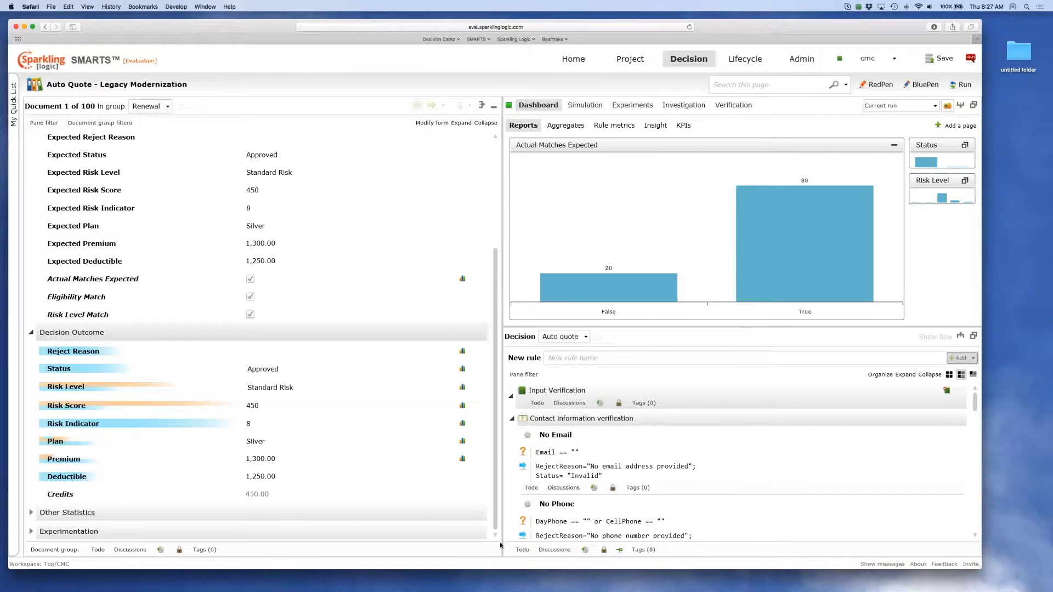
{"action": "mouse_move", "coordinate": [135, 467]}
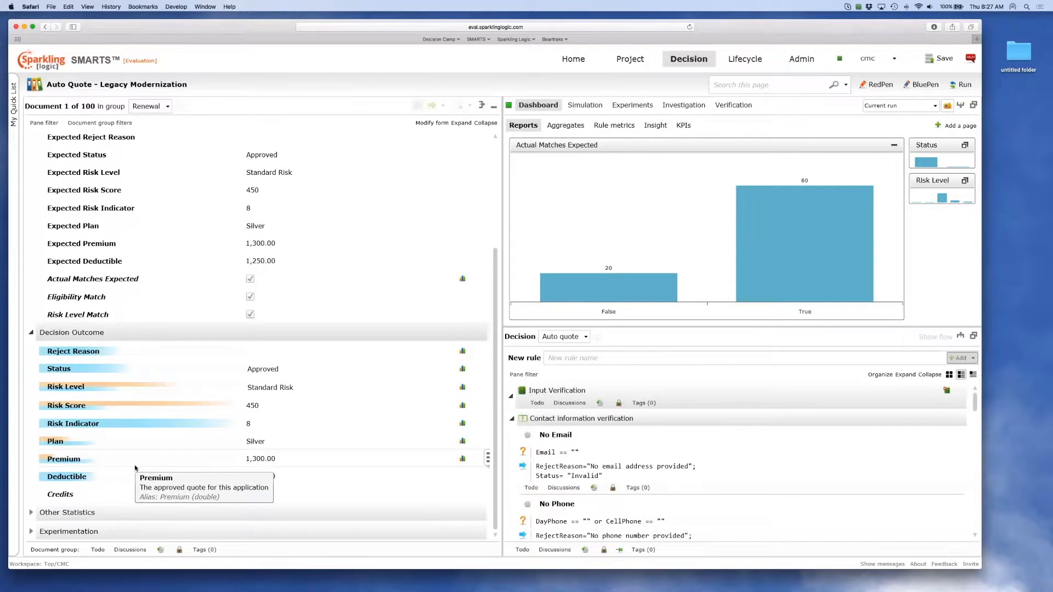
{"action": "left_click", "coordinate": [305, 427]}
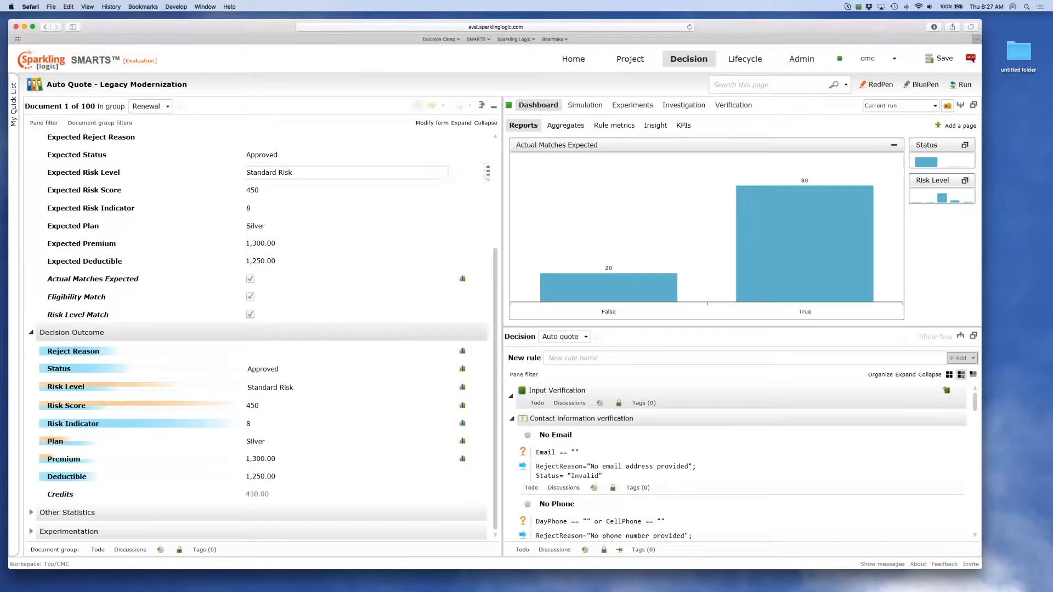
Apply the Failed Match filter to the document group.
{"action": "left_click", "coordinate": [125, 124]}
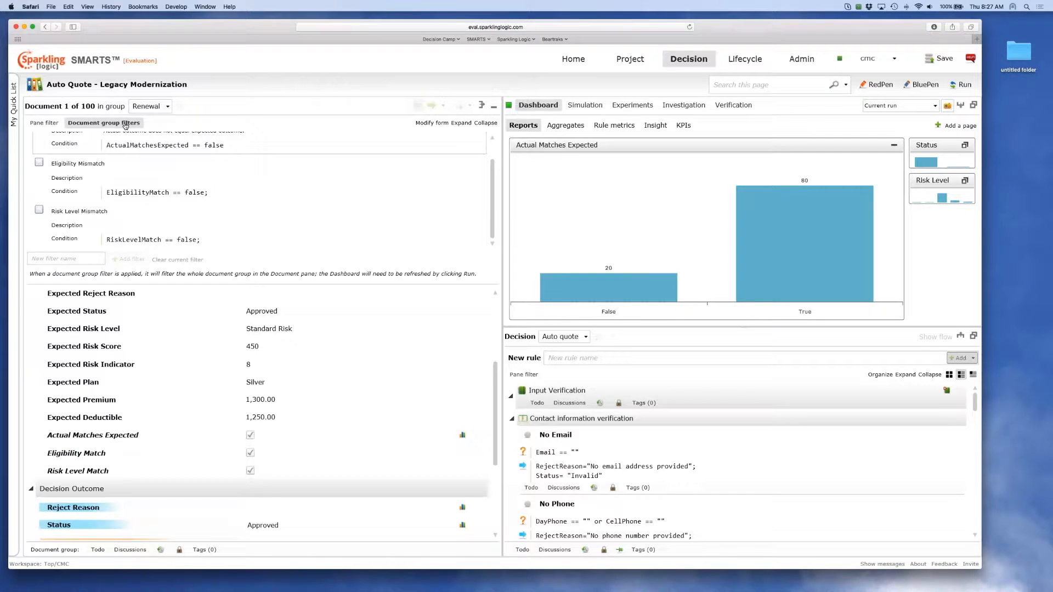
{"action": "scroll", "coordinate": [493, 178], "scroll_direction": "up", "scroll_amount": 1}
{"action": "left_click_drag", "start_coordinate": [493, 178], "coordinate": [498, 155]}
{"action": "mouse_move", "coordinate": [478, 156]}
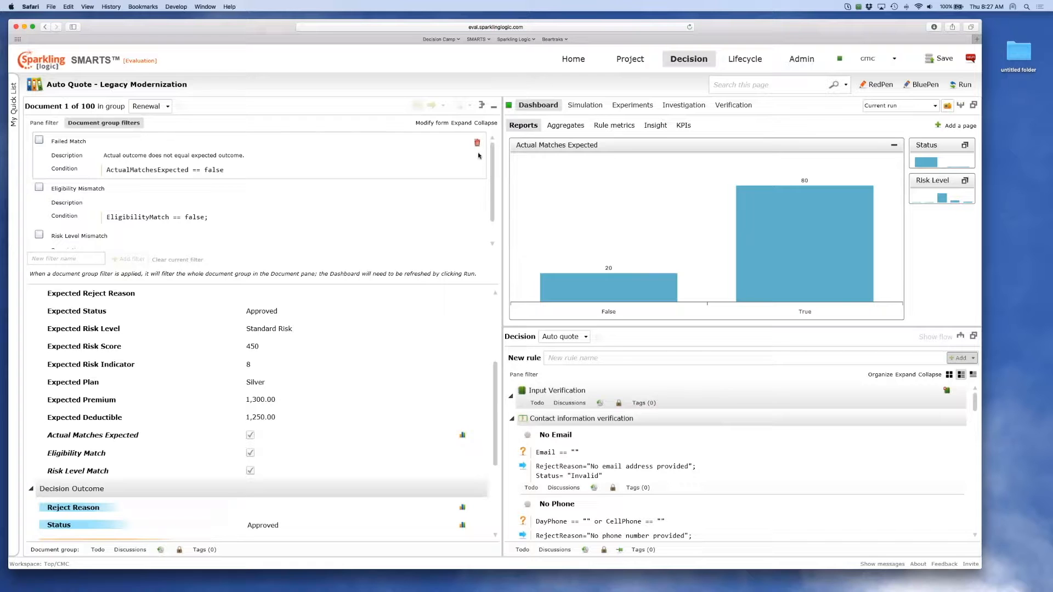
{"action": "left_click", "coordinate": [39, 141]}
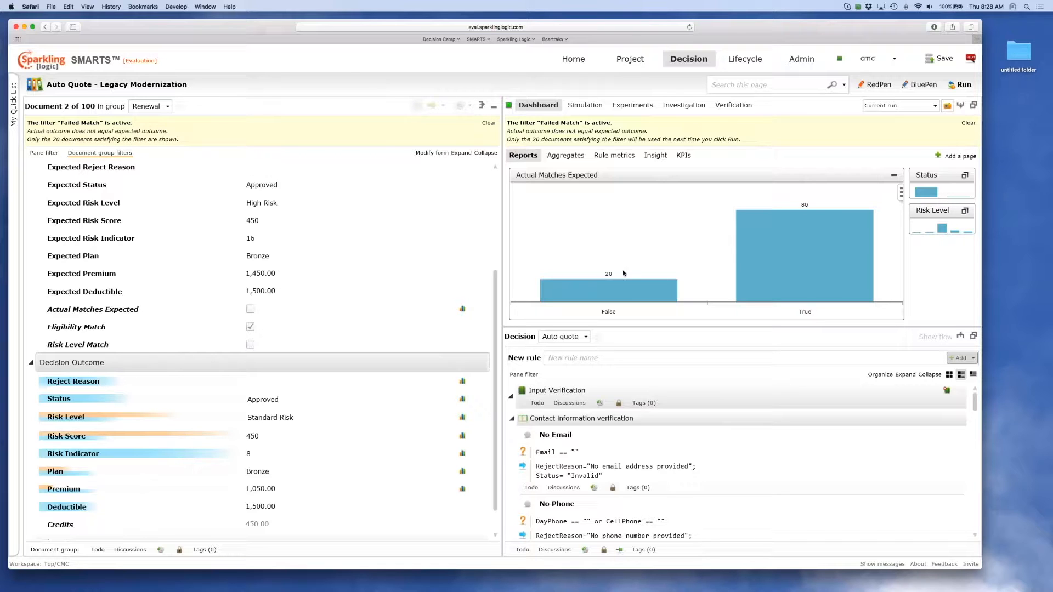
Advance to document 12 and compare its expected decision outcome with the actual decision outcome.
{"action": "left_click", "coordinate": [431, 106]}
{"action": "left_click", "coordinate": [431, 106]}
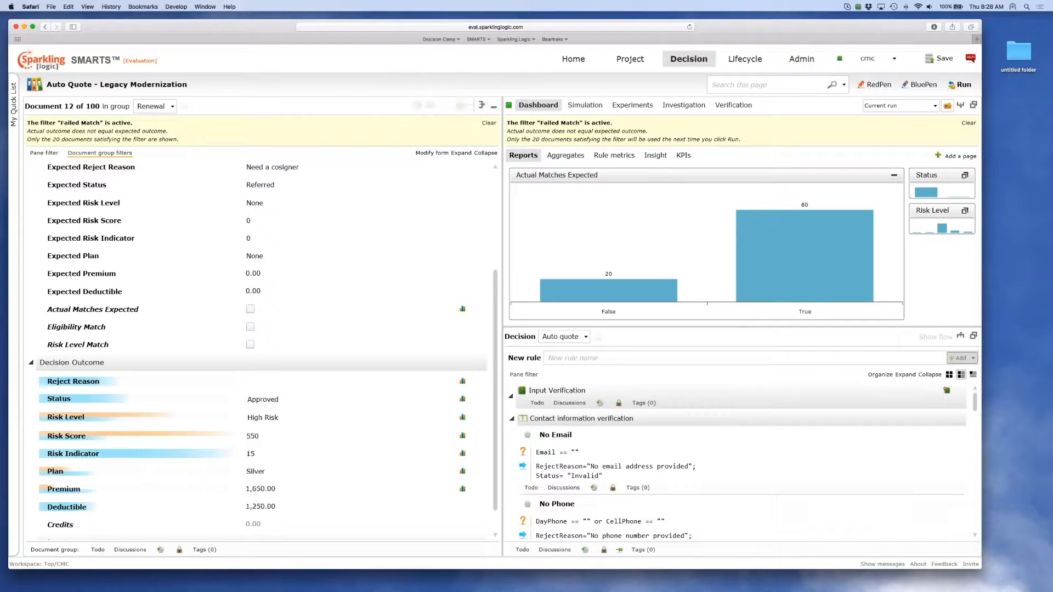
{"action": "left_click_drag", "start_coordinate": [495, 273], "coordinate": [496, 241]}
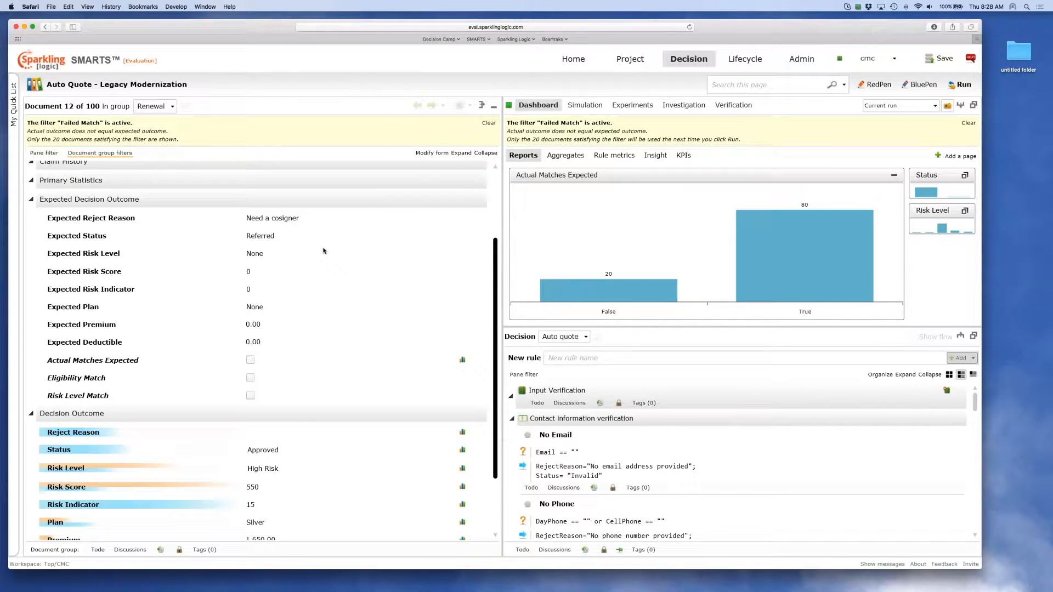
{"action": "scroll", "coordinate": [324, 250], "scroll_direction": "up", "scroll_amount": 2}
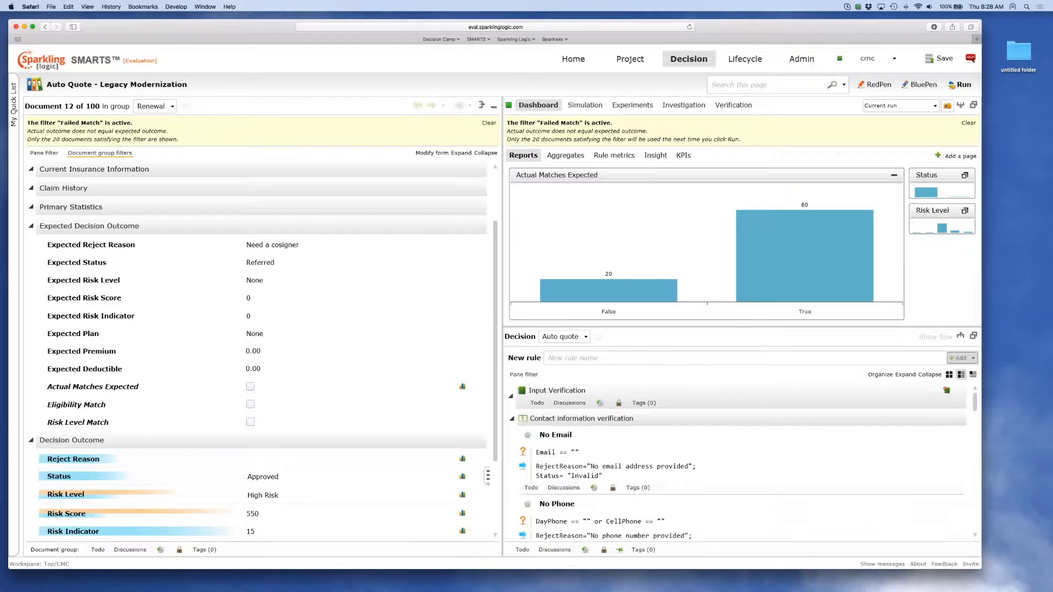
{"action": "left_click", "coordinate": [257, 476]}
{"action": "key", "text": "Tab"}
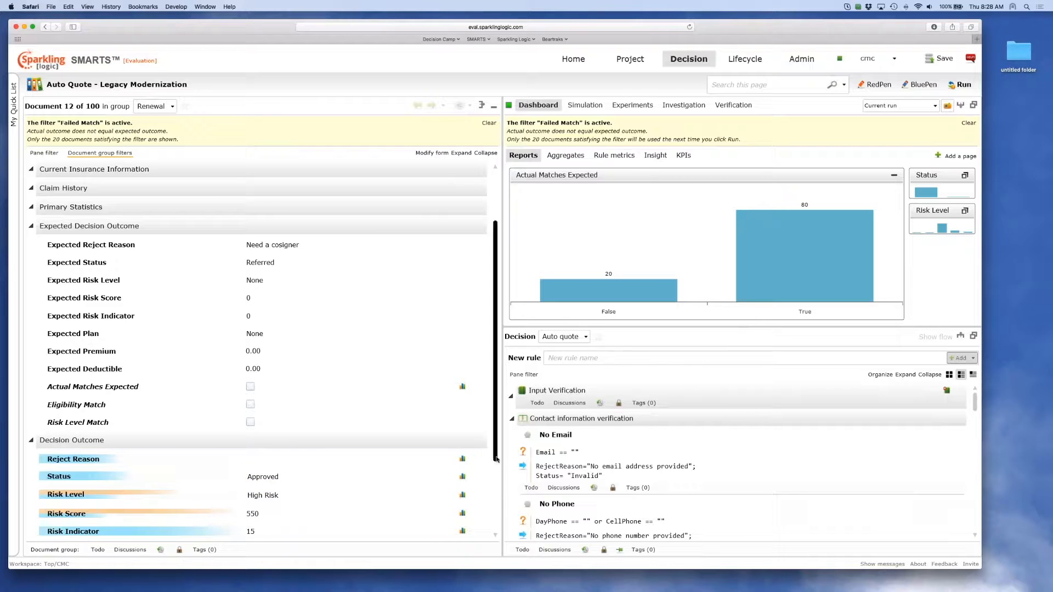
{"action": "scroll", "coordinate": [496, 486], "scroll_direction": "down", "scroll_amount": 1}
{"action": "scroll", "coordinate": [496, 485], "scroll_direction": "down", "scroll_amount": 1}
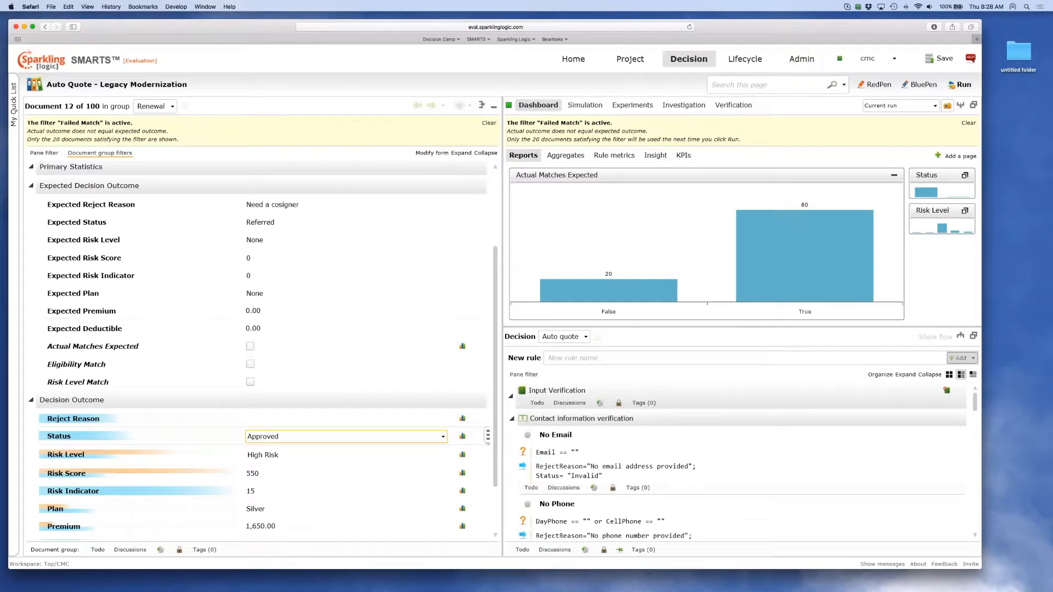
Switch the document group filter to Eligibility Mismatch, close the filter list and rerun the decision.
{"action": "left_click", "coordinate": [95, 157]}
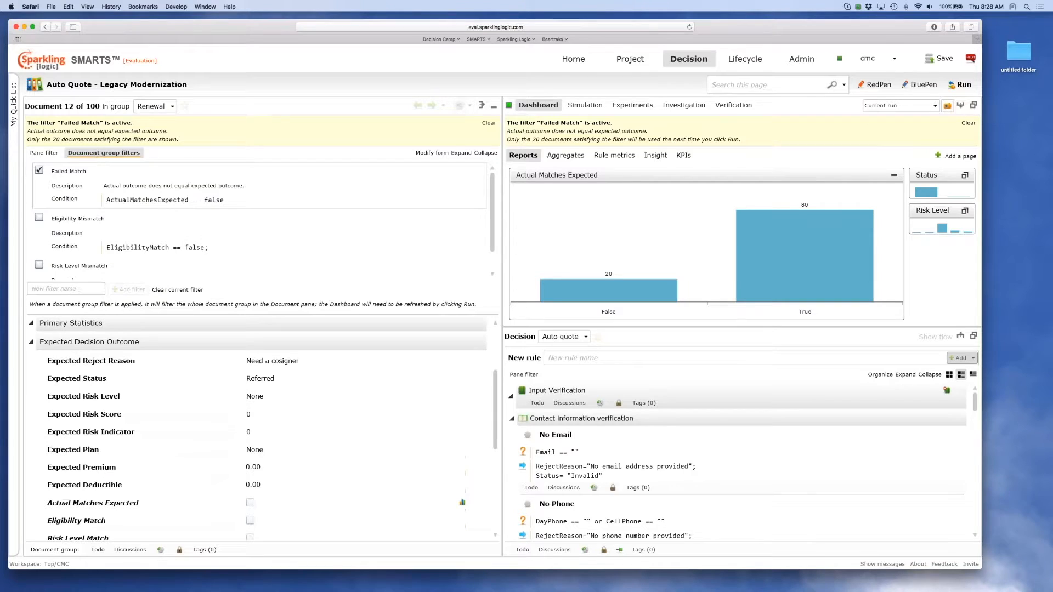
{"action": "left_click", "coordinate": [39, 217]}
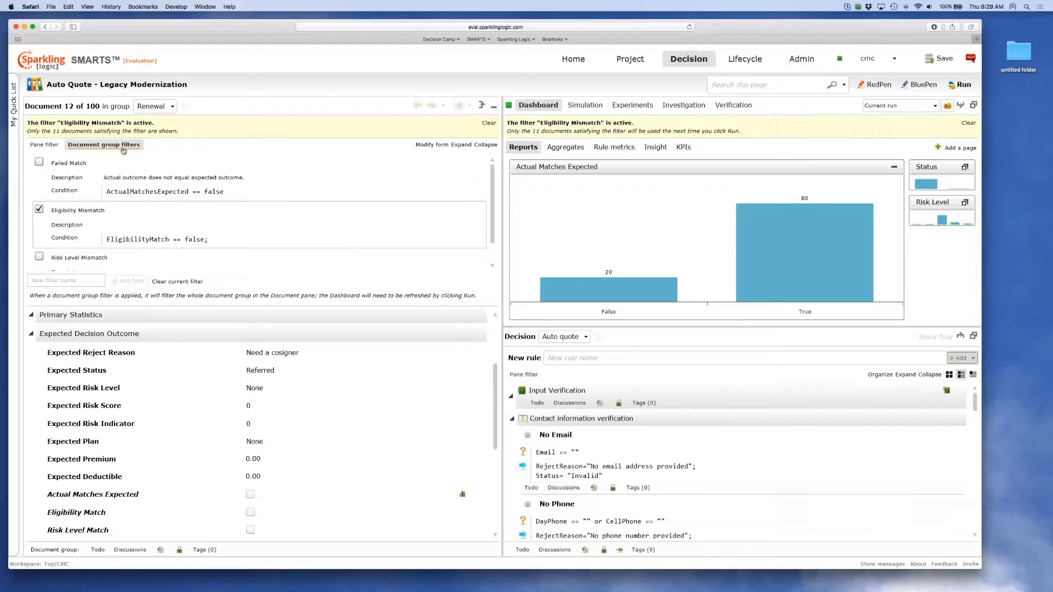
{"action": "left_click", "coordinate": [122, 146]}
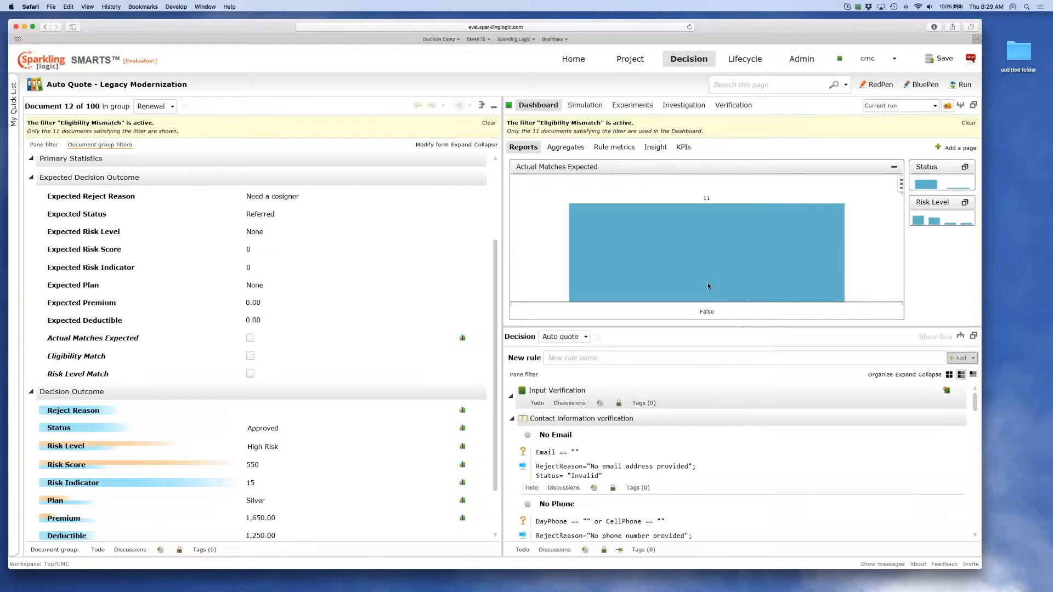
Enlarge the decision pane, show only the Knock-out rules by way of the decision flow, and hide the flow again.
{"action": "mouse_move", "coordinate": [55, 176]}
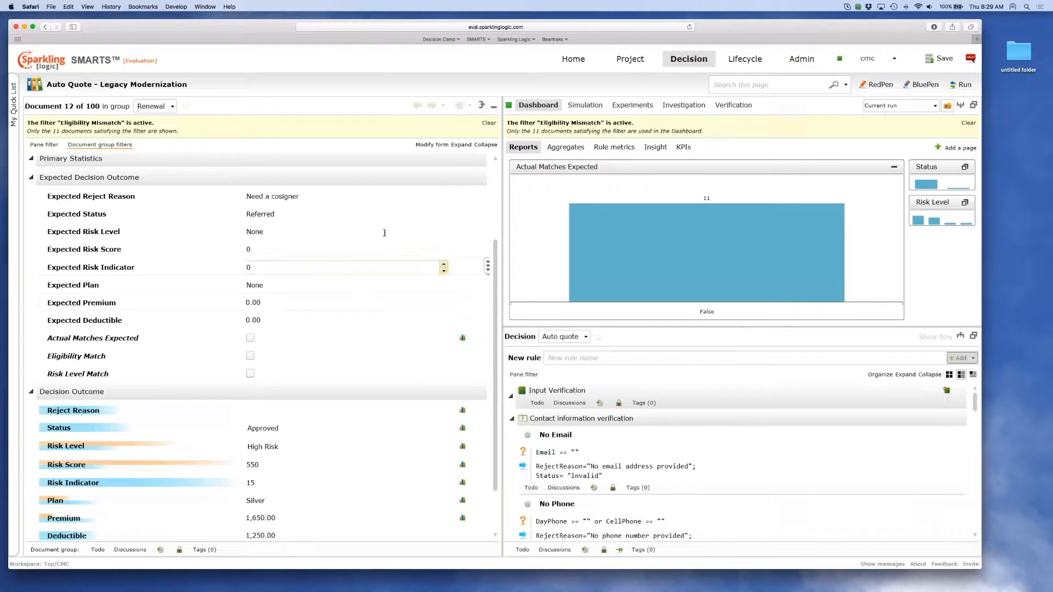
{"action": "mouse_move", "coordinate": [86, 200]}
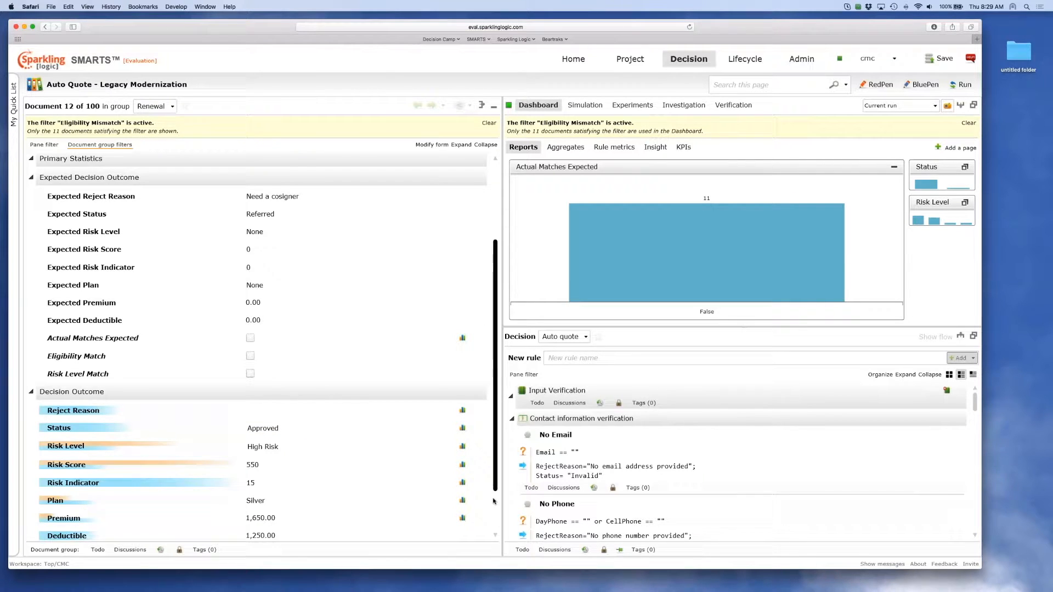
{"action": "scroll", "coordinate": [494, 483], "scroll_direction": "down", "scroll_amount": 3}
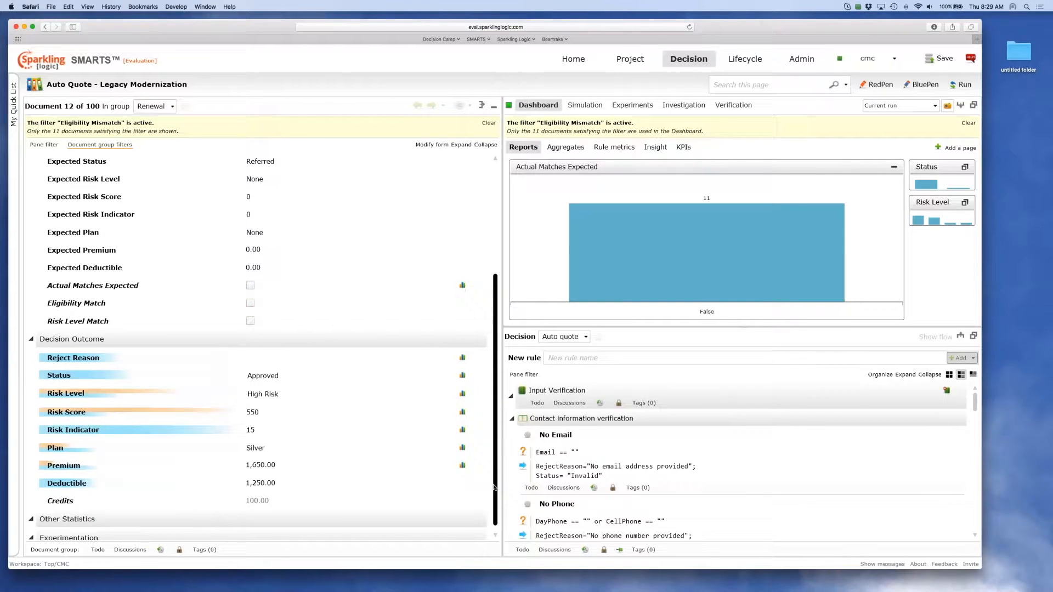
{"action": "scroll", "coordinate": [494, 487], "scroll_direction": "up", "scroll_amount": 3}
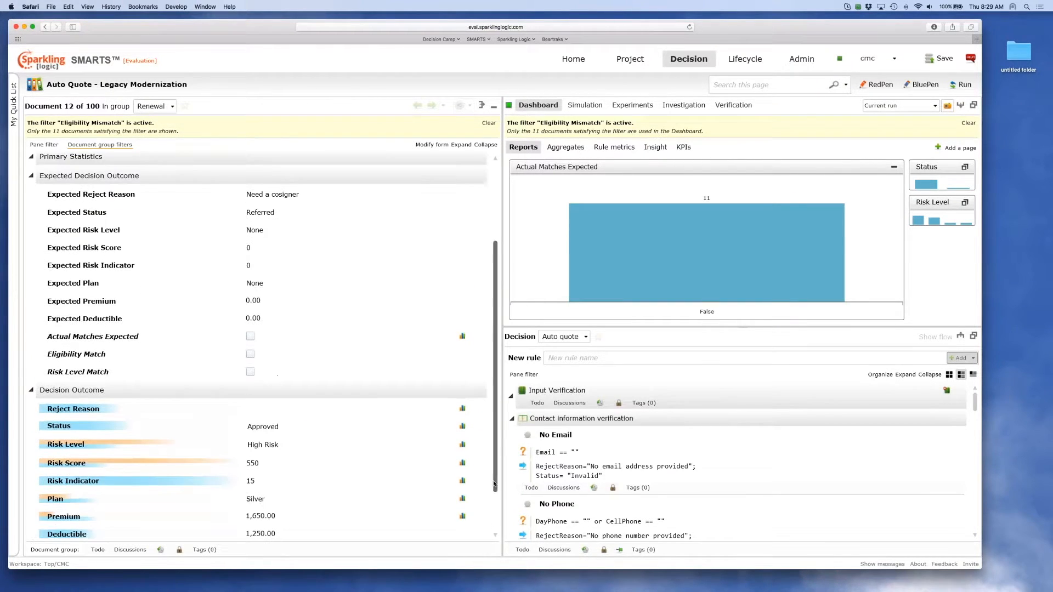
{"action": "left_click", "coordinate": [959, 336]}
{"action": "left_click", "coordinate": [935, 125]}
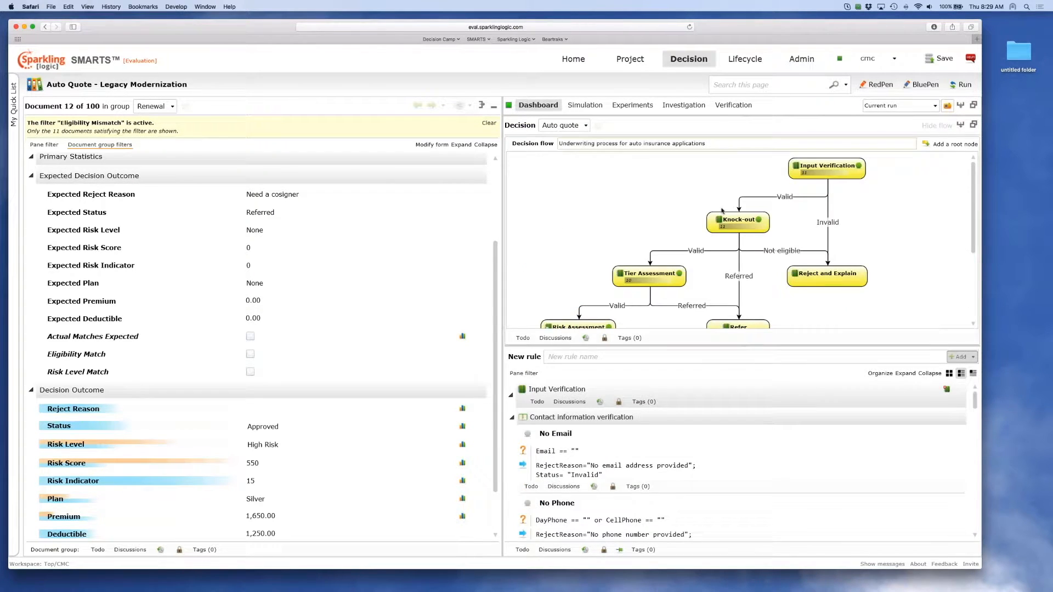
{"action": "left_click", "coordinate": [730, 225]}
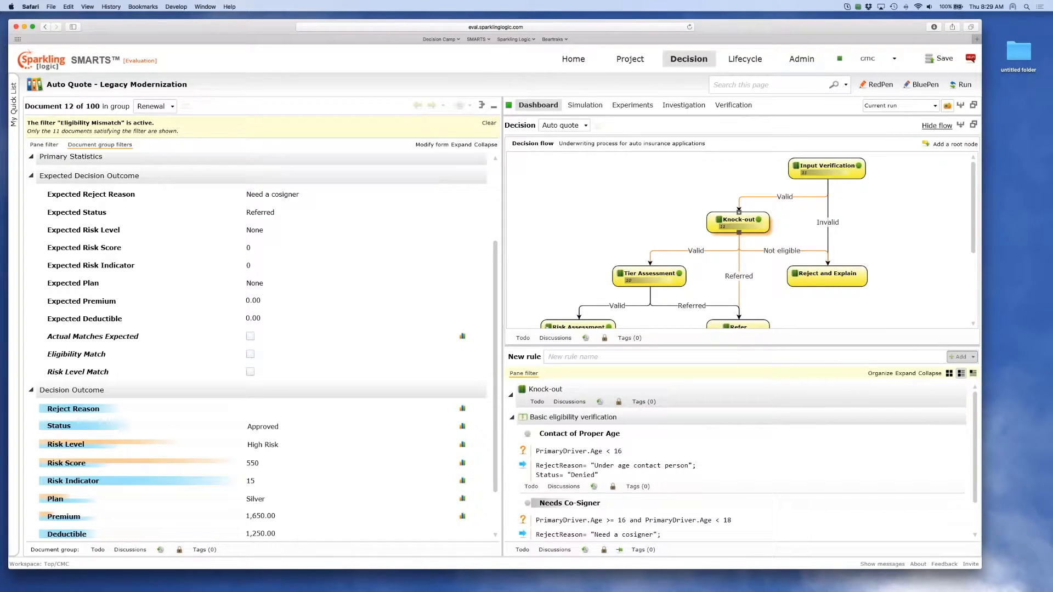
{"action": "left_click", "coordinate": [932, 126]}
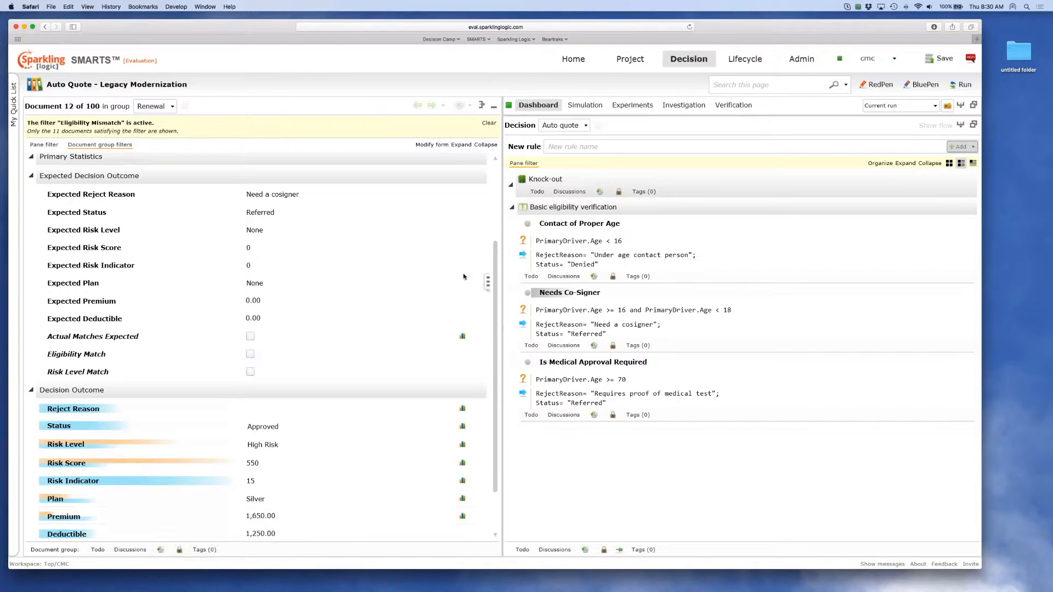
Collapse the Drivers Information section and expand Primary Driver Information to check the driver's age.
{"action": "scroll", "coordinate": [496, 262], "scroll_direction": "up", "scroll_amount": 1}
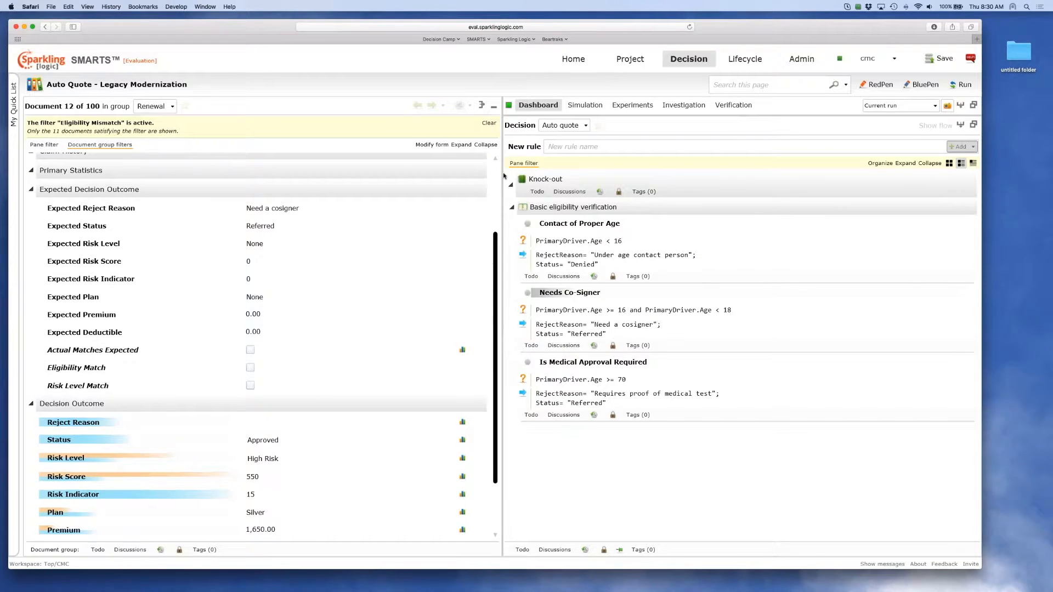
{"action": "left_click", "coordinate": [496, 159]}
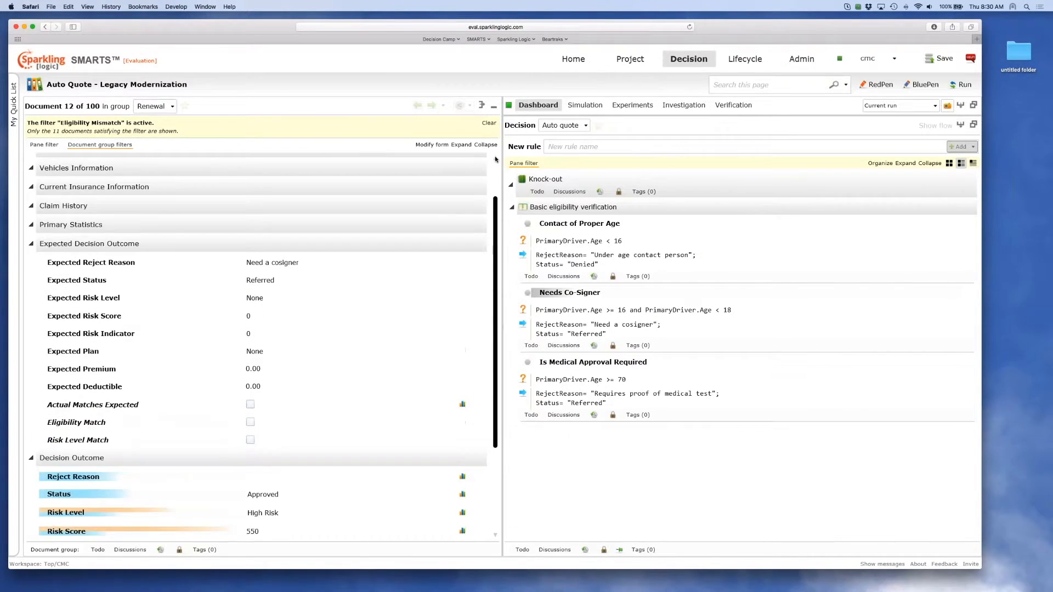
{"action": "left_click", "coordinate": [495, 158]}
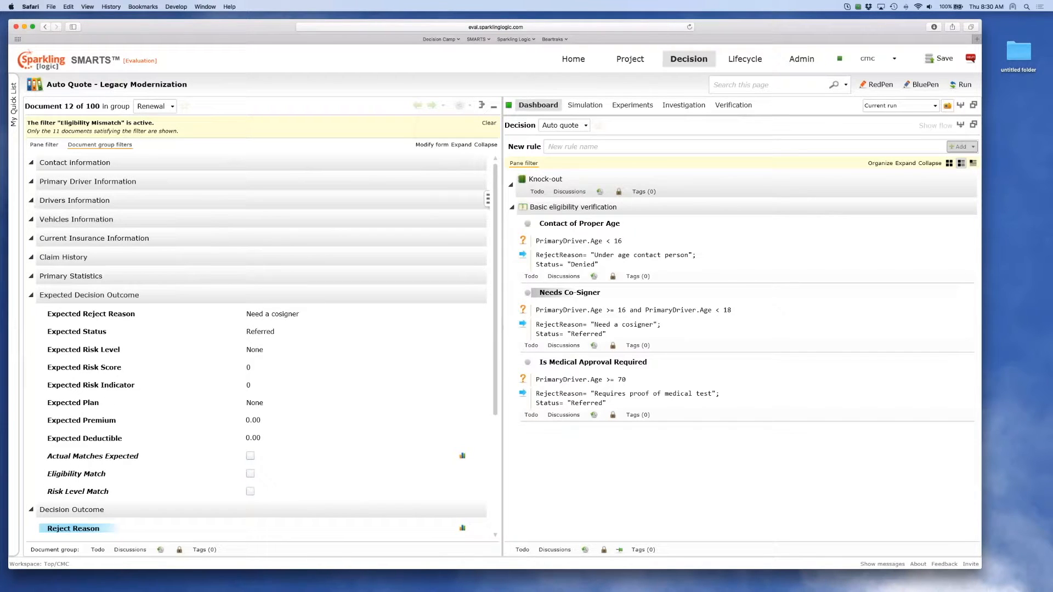
{"action": "left_click", "coordinate": [31, 201]}
{"action": "left_click", "coordinate": [31, 181]}
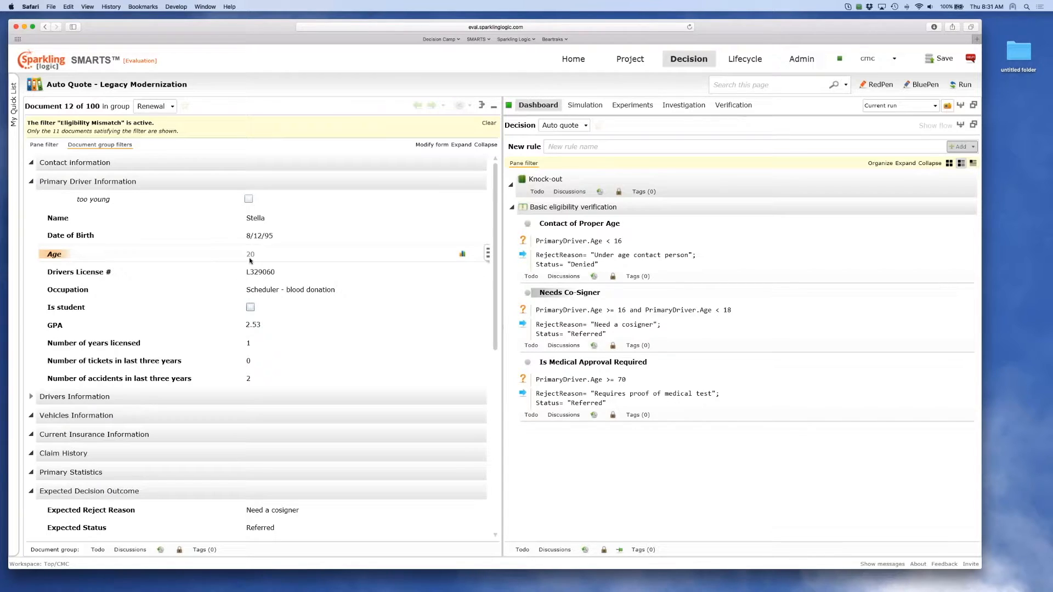
Change the Needs Co-Signer condition to PrimaryDriver.Age < 21 for its upper age limit and rerun the decision.
{"action": "left_click", "coordinate": [732, 309]}
{"action": "key", "text": "BackSpace"}
{"action": "key", "text": "BackSpace"}
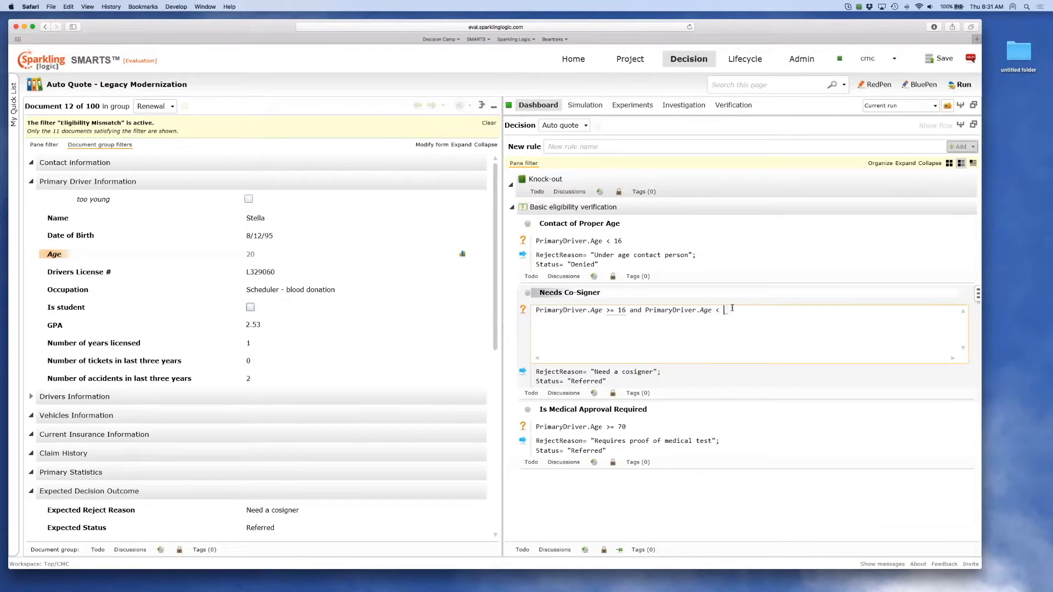
{"action": "type", "text": "21"}
{"action": "key", "text": "Tab"}
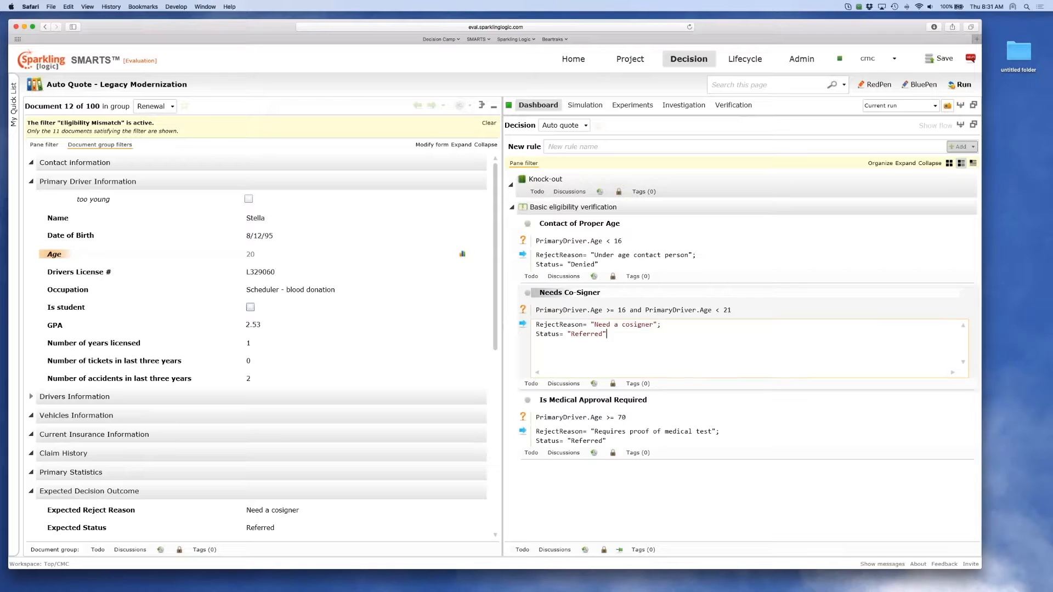
{"action": "left_click", "coordinate": [959, 85]}
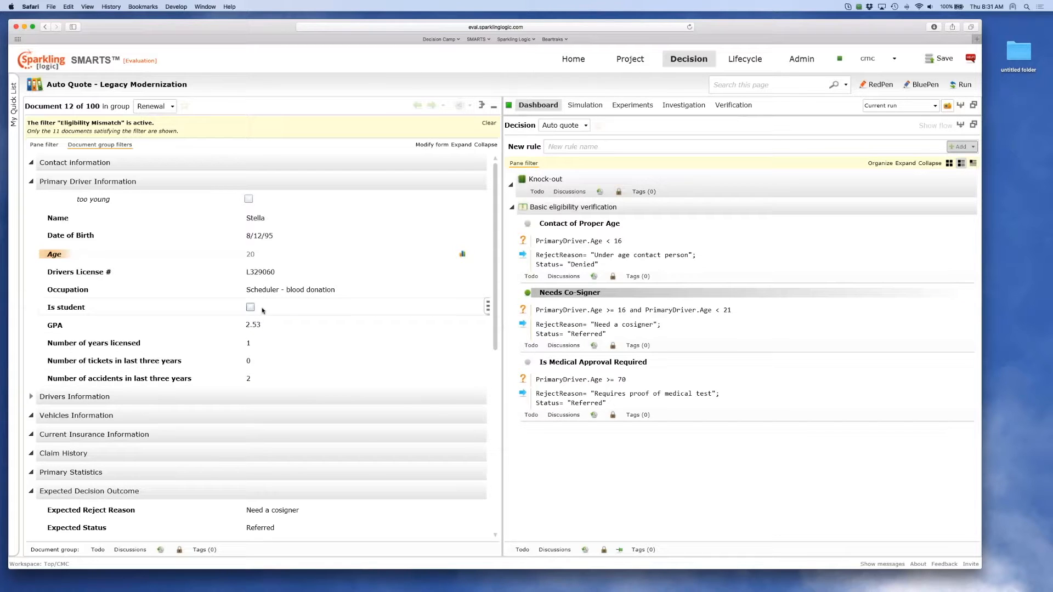
Bring back the dashboard reports above the decision rules and review the Actual Matches Expected chart.
{"action": "left_click", "coordinate": [960, 125]}
{"action": "left_click", "coordinate": [960, 125]}
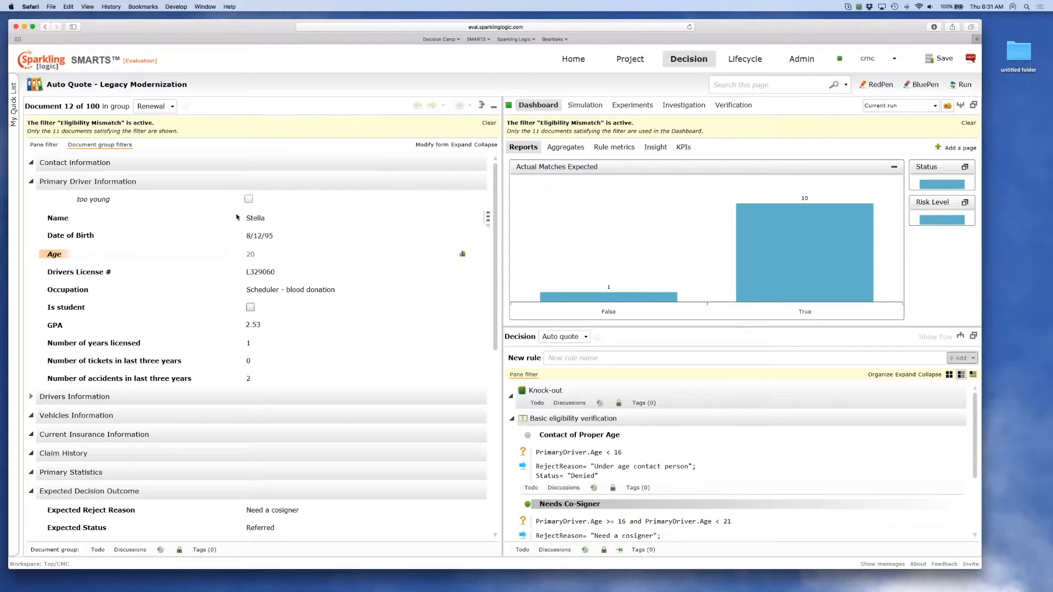
{"action": "mouse_move", "coordinate": [44, 258]}
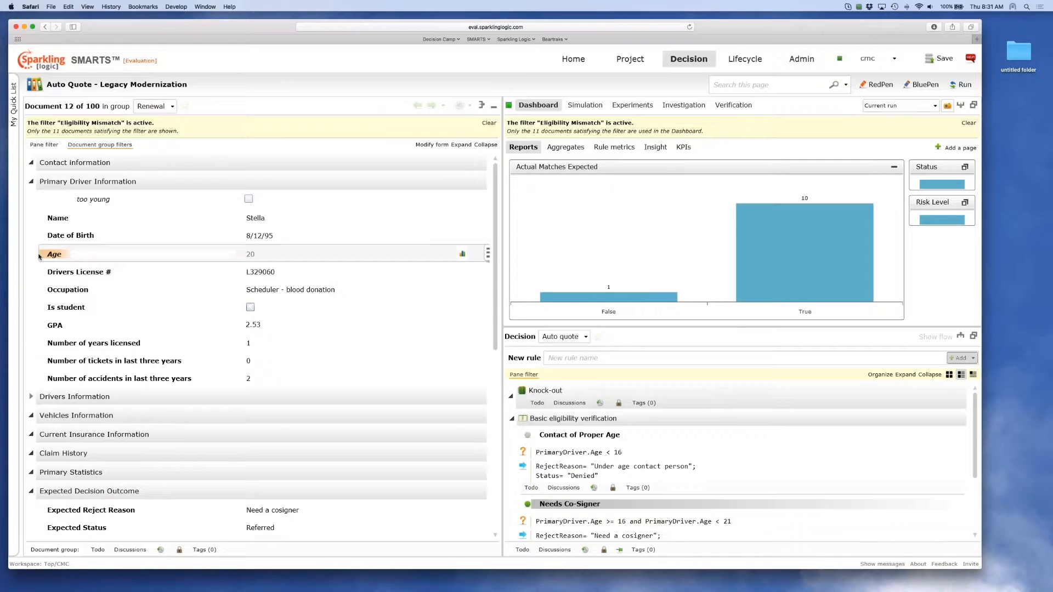
Add the primary driver's Age as a report on the dashboard and show it as the main chart.
{"action": "left_click_drag", "start_coordinate": [43, 256], "coordinate": [699, 191]}
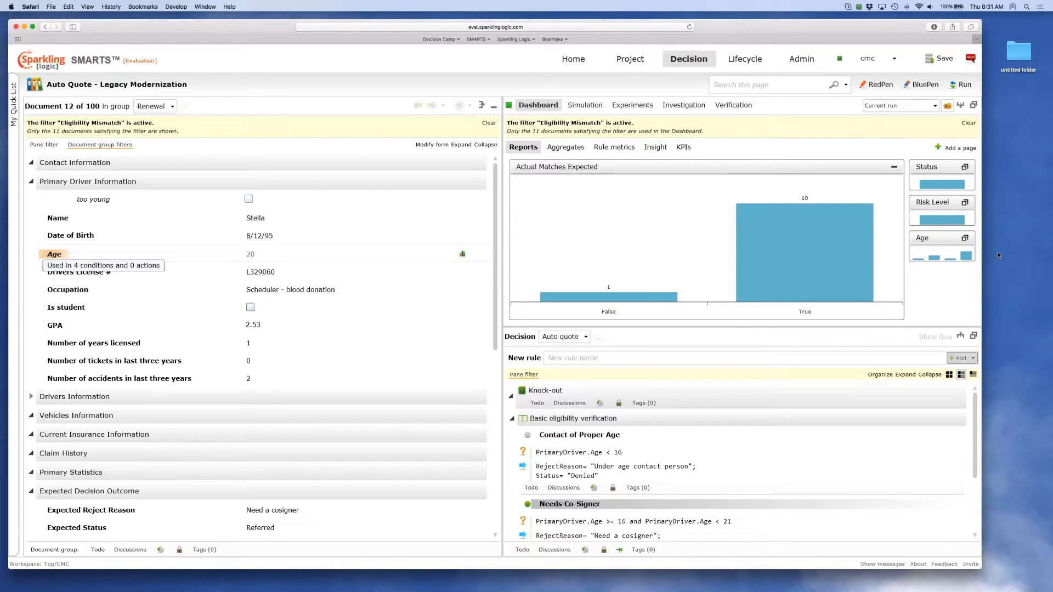
{"action": "left_click", "coordinate": [964, 238]}
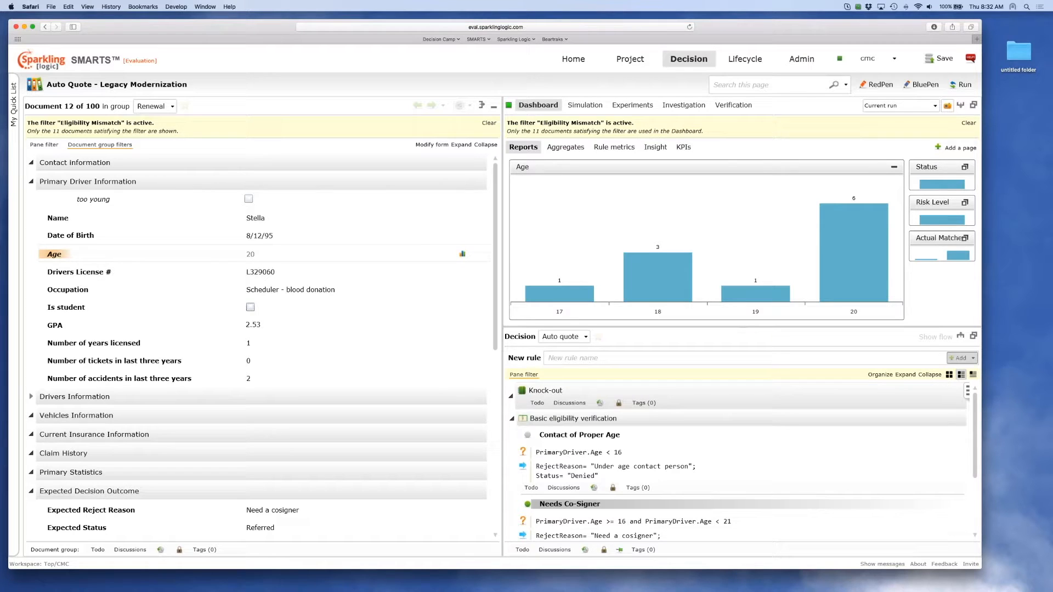
Compare the Needs Co-Signer rule with the expected reject reason and make Actual Matches Expected the main dashboard chart again.
{"action": "left_click_drag", "start_coordinate": [974, 458], "coordinate": [975, 499]}
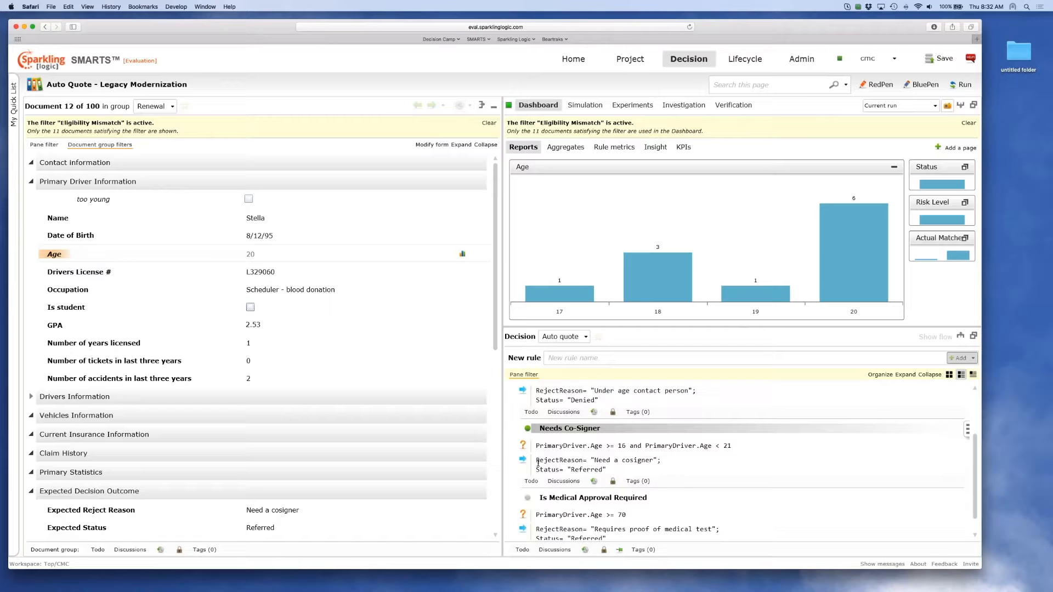
{"action": "left_click", "coordinate": [278, 506]}
{"action": "left_click", "coordinate": [965, 239]}
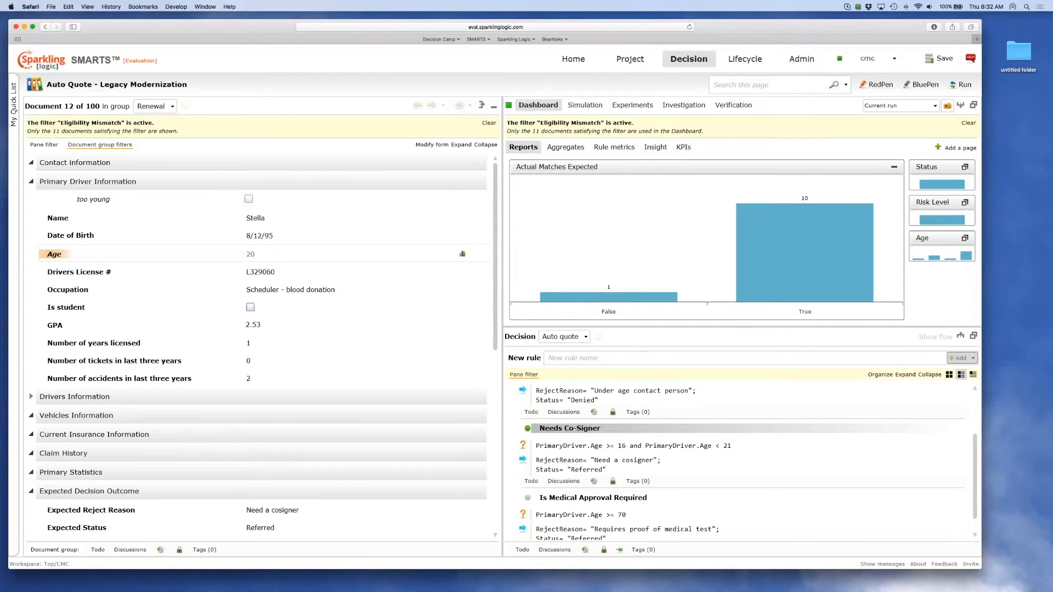
{"action": "left_click", "coordinate": [852, 579]}
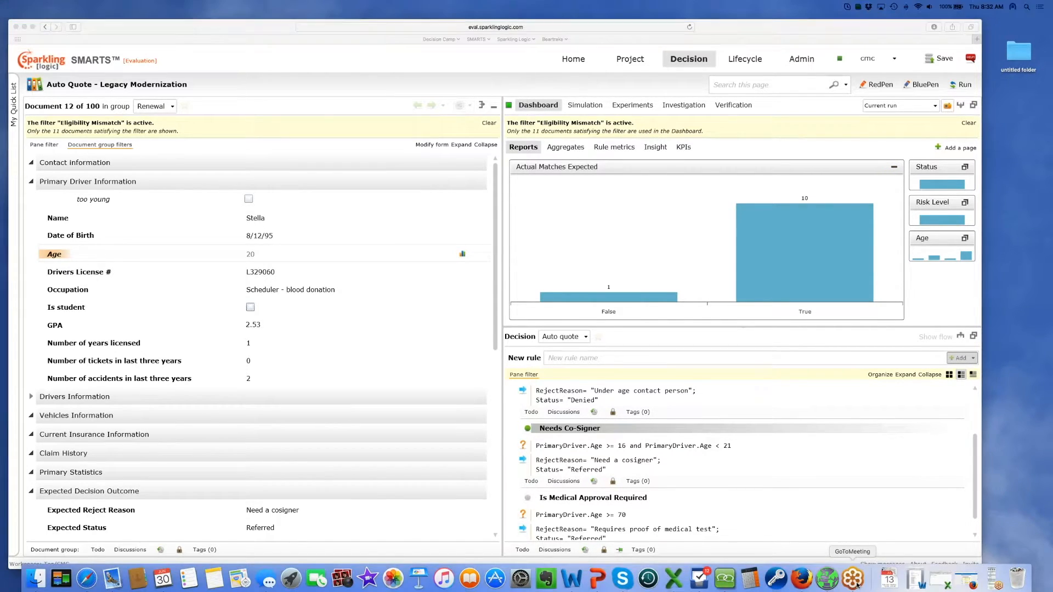
{"action": "mouse_move", "coordinate": [984, 584]}
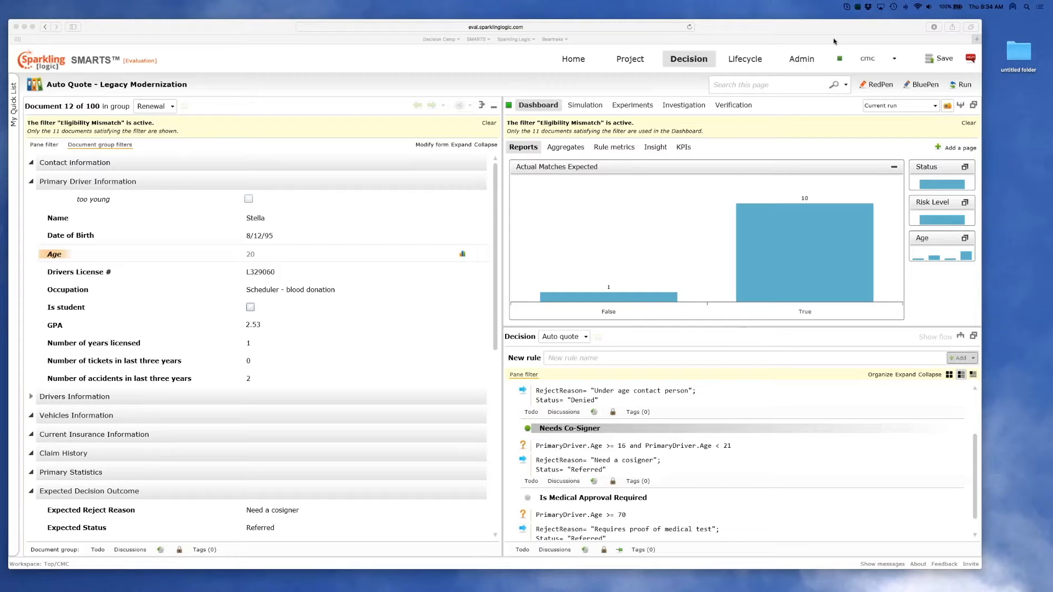
Examine the document's Expected Decision Outcome, including its match indicators, alongside the Decision Outcome.
{"action": "left_click", "coordinate": [497, 312]}
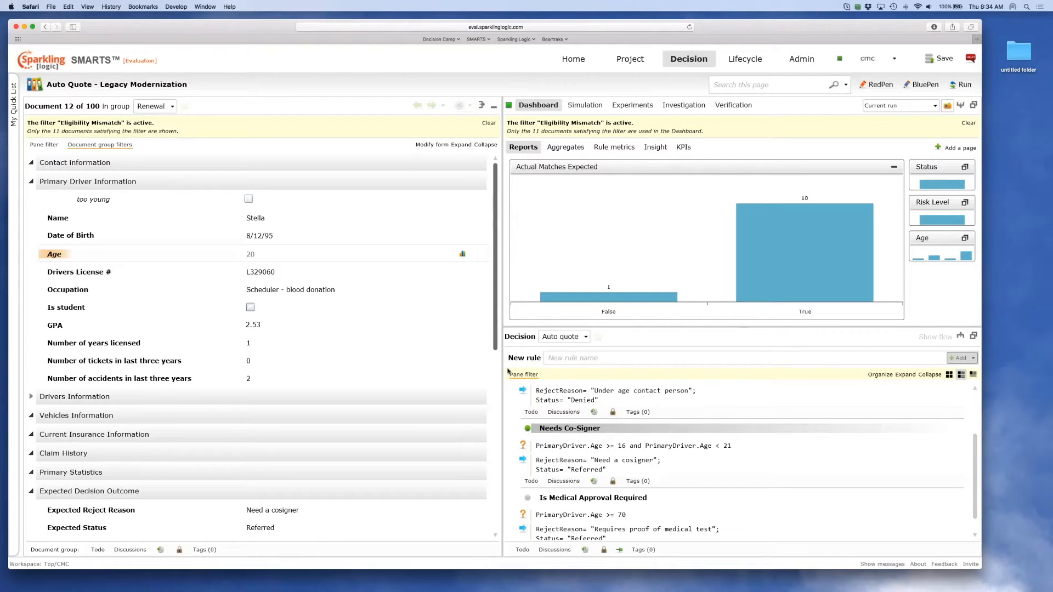
{"action": "left_click", "coordinate": [497, 393]}
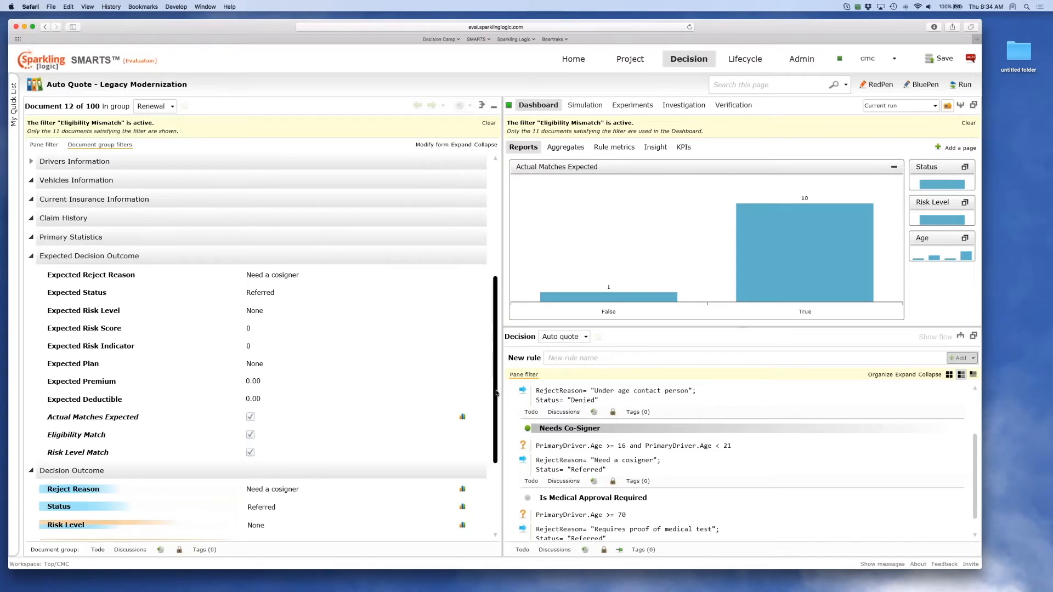